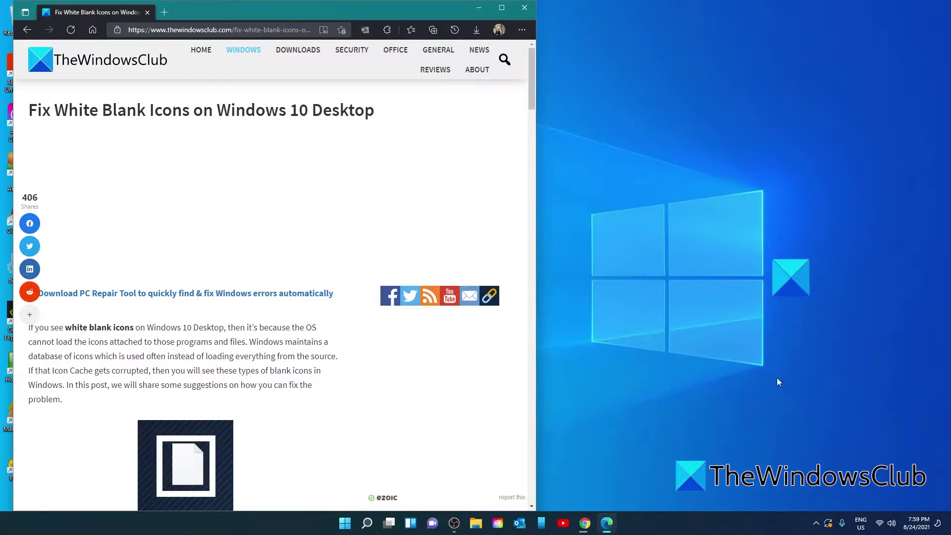
Step: In the Command Prompt, change directory to c:\users\<profile>\appdata\local
{"action": "left_click", "coordinate": [521, 529]}
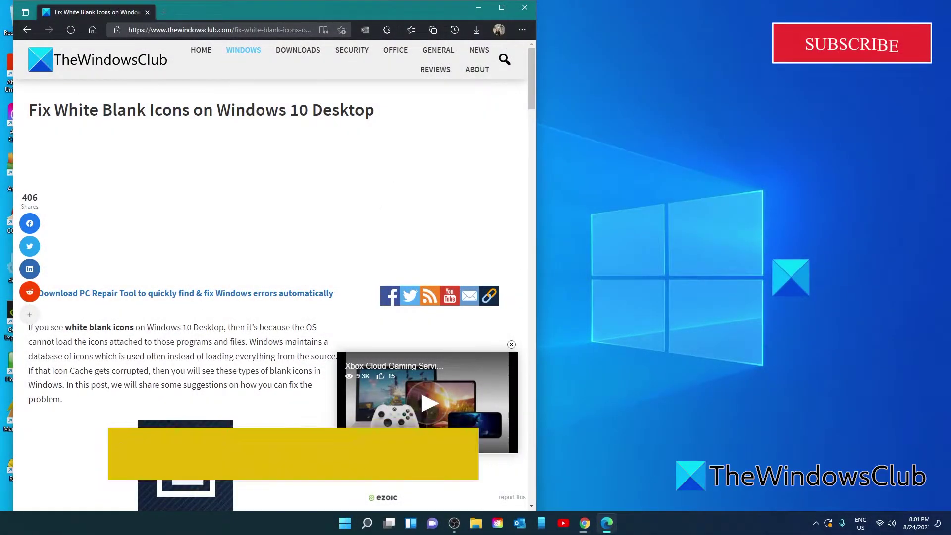
{"action": "left_click", "coordinate": [364, 525]}
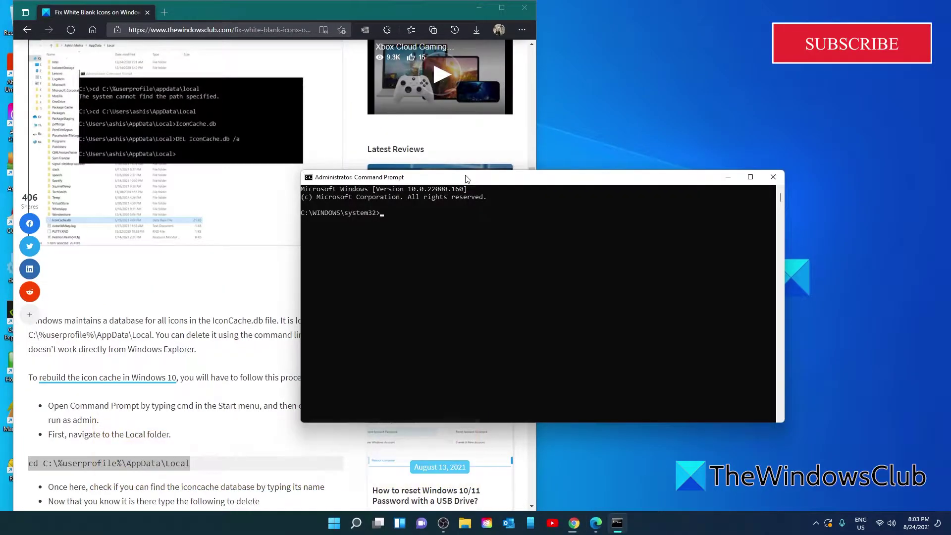
{"action": "type", "text": "cd c:\\user"}
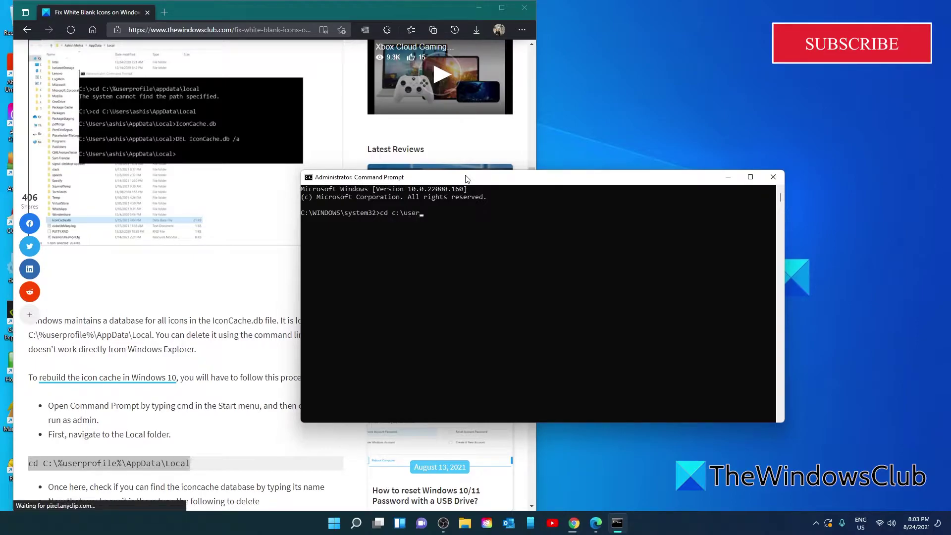
{"action": "type", "text": "s\\"}
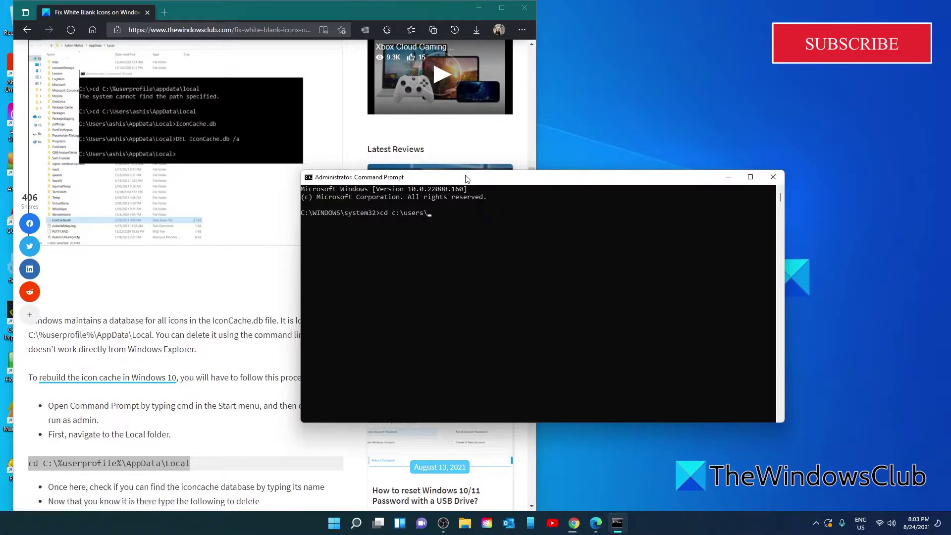
{"action": "type", "text": "micha\\a"}
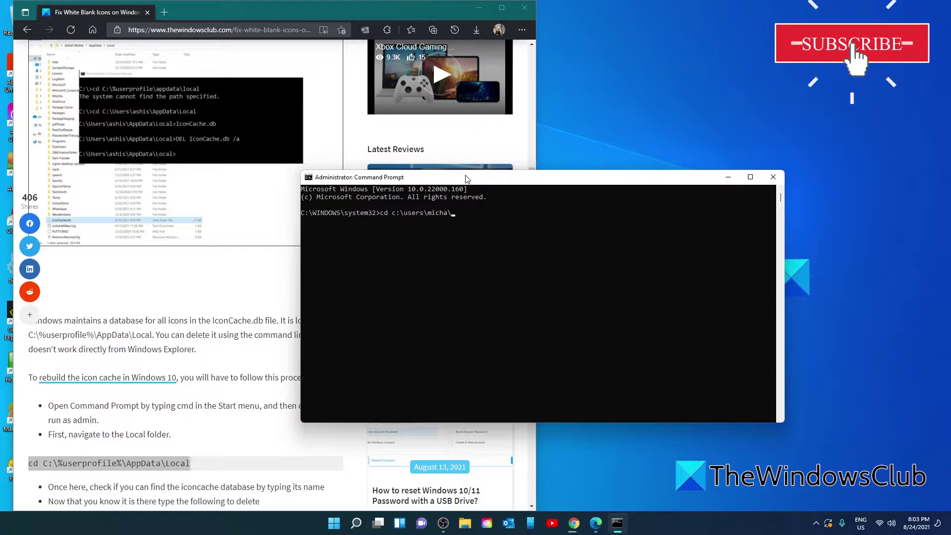
{"action": "type", "text": "ppdata"}
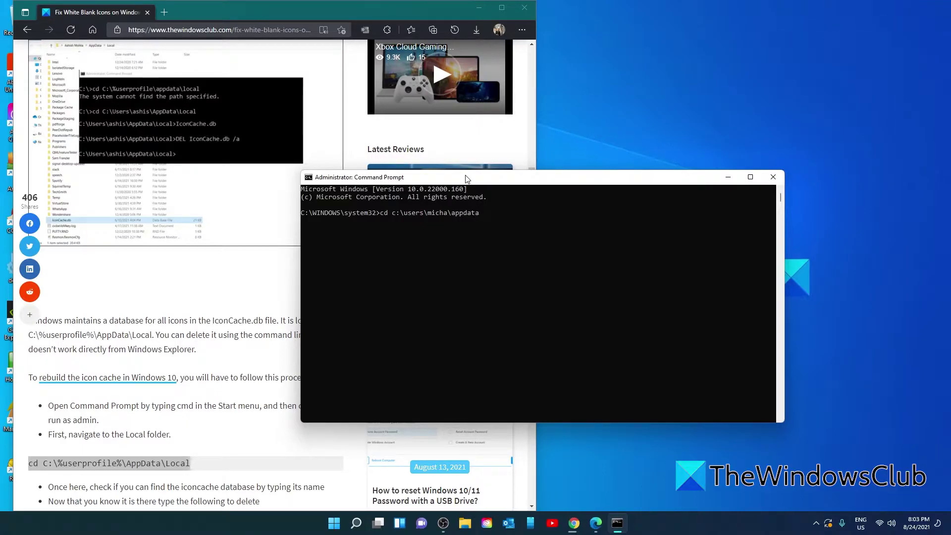
{"action": "type", "text": "\\local"}
{"action": "key", "text": "Return"}
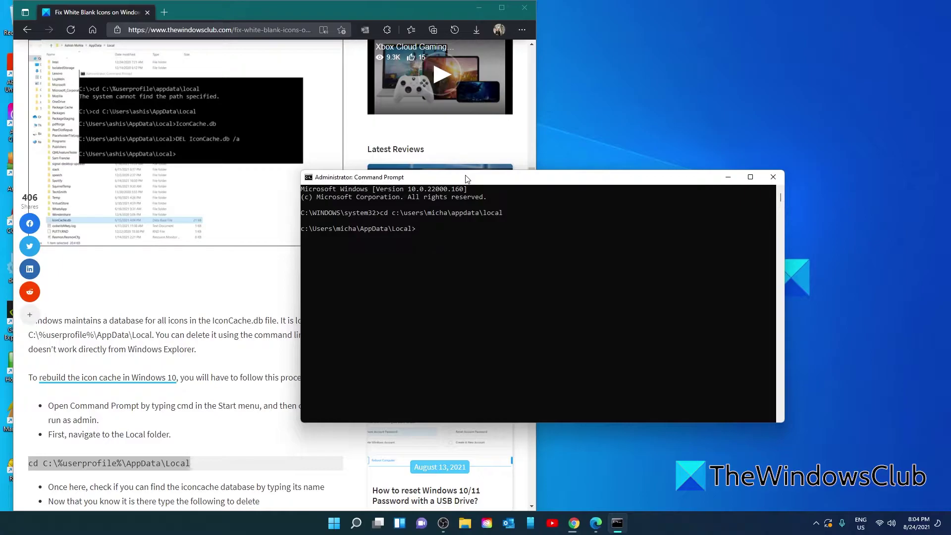
Step: Run iconcache.db to confirm the file exists, then start typing del iconcache.db
{"action": "type", "text": "iconcahe"}
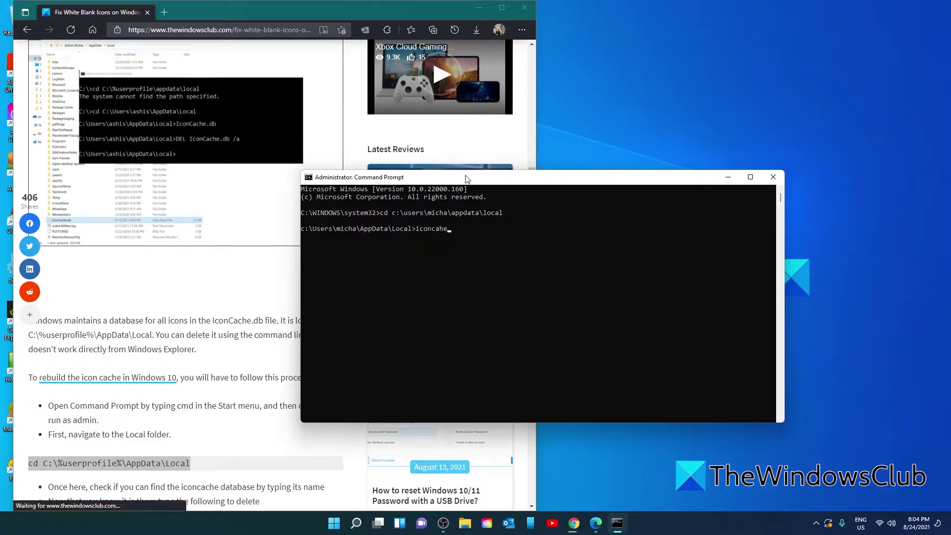
{"action": "key", "text": "BackSpace"}
{"action": "key", "text": "BackSpace"}
{"action": "type", "text": "che.db"}
{"action": "key", "text": "Return"}
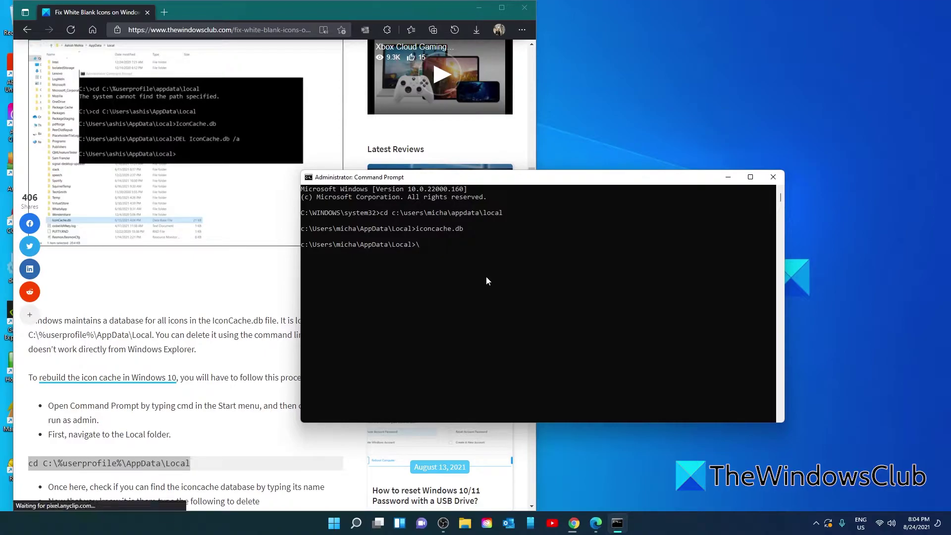
{"action": "type", "text": "\\del"}
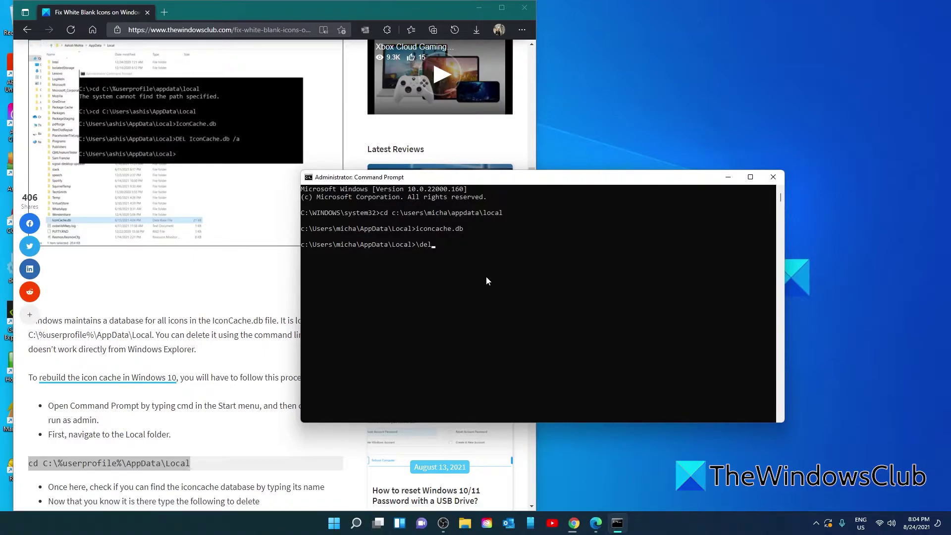
{"action": "type", "text": " iconcache.db"}
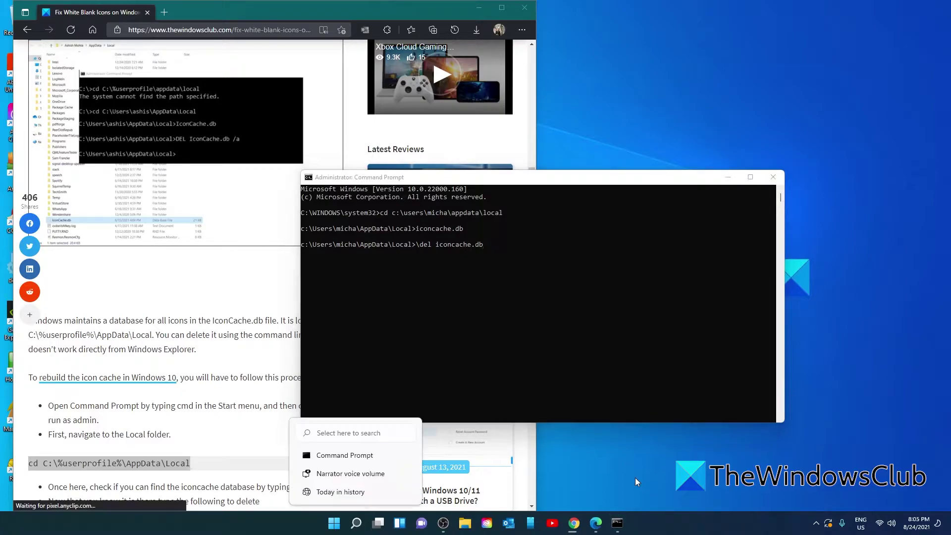
Step: Search 'task' to open Task Manager, then expand it to More details
{"action": "left_click", "coordinate": [355, 525]}
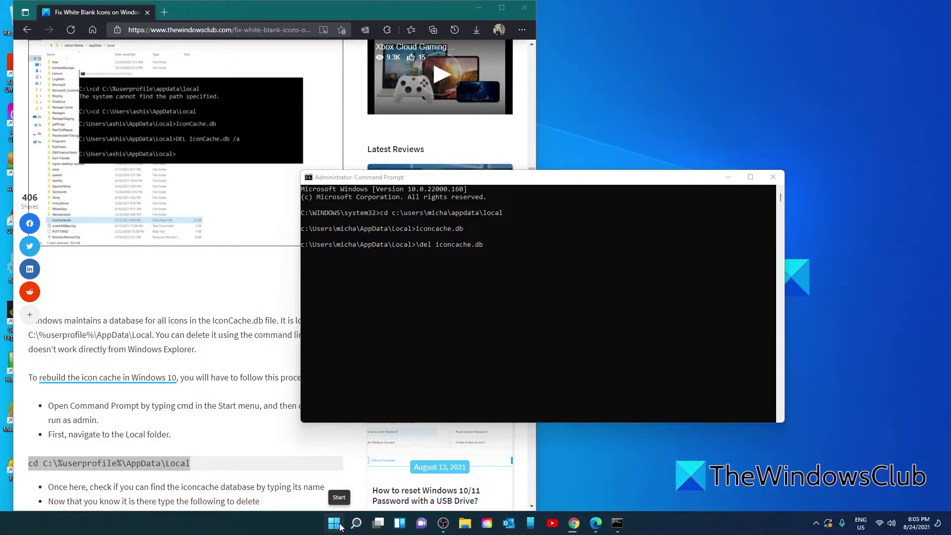
{"action": "left_click", "coordinate": [358, 523]}
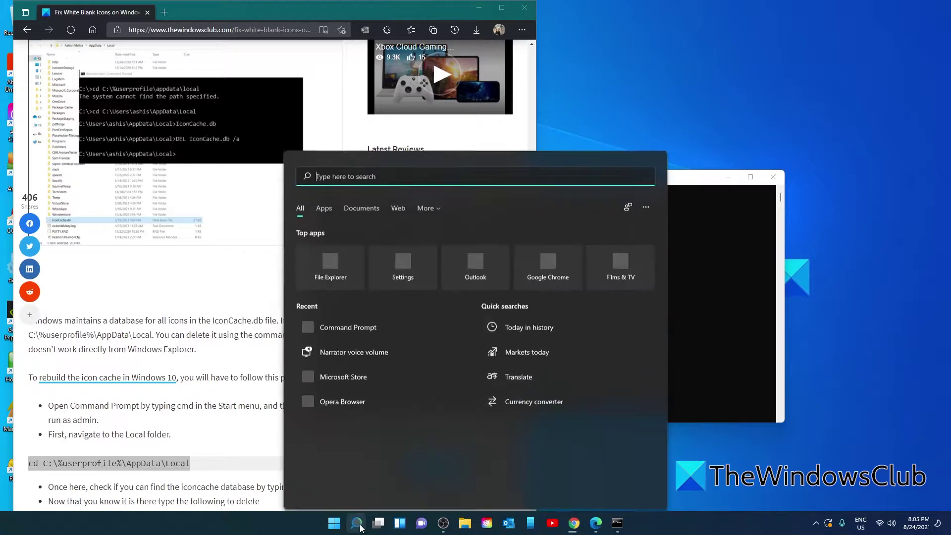
{"action": "type", "text": "task"}
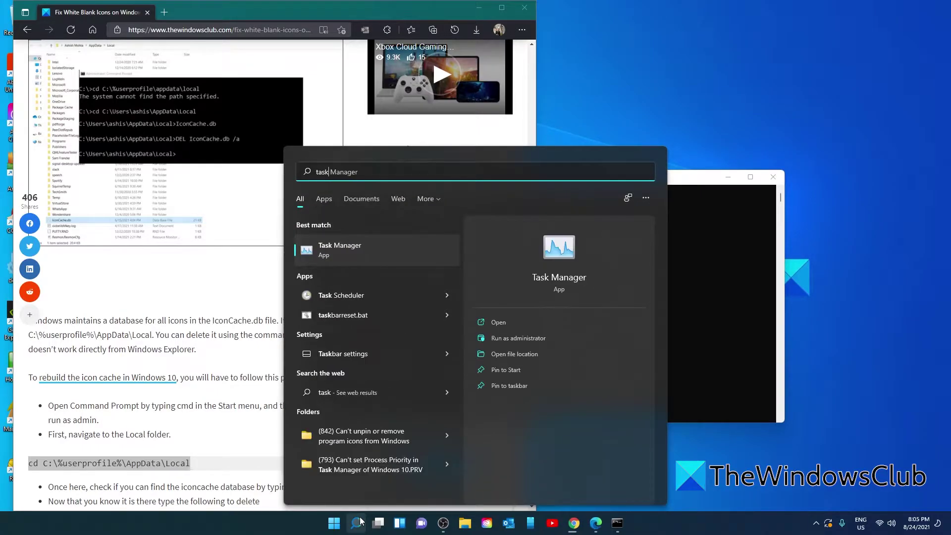
{"action": "left_click", "coordinate": [350, 257]}
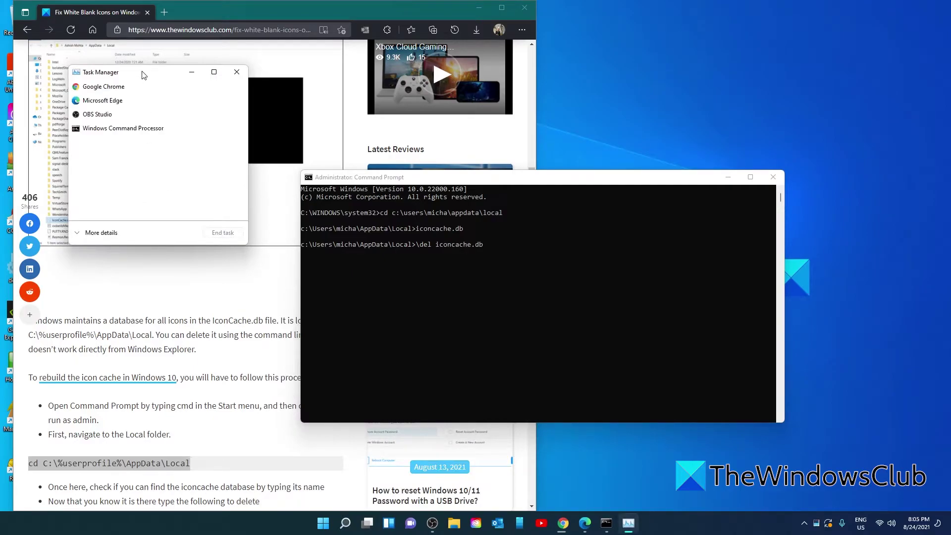
{"action": "left_click_drag", "start_coordinate": [144, 74], "coordinate": [515, 113]}
{"action": "left_click", "coordinate": [465, 272]}
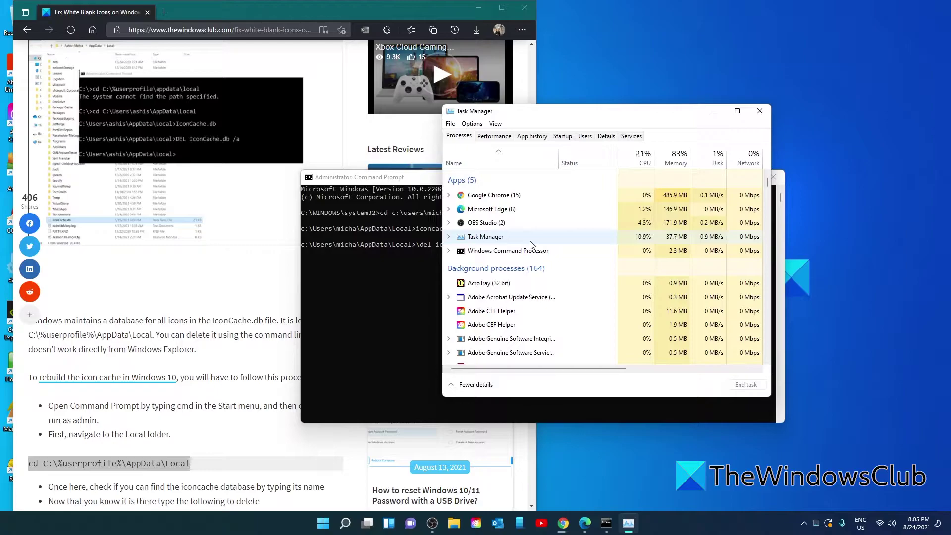
Step: Restart the Windows Explorer process from its right-click menu
{"action": "scroll", "coordinate": [530, 244], "scroll_direction": "down", "scroll_amount": 4}
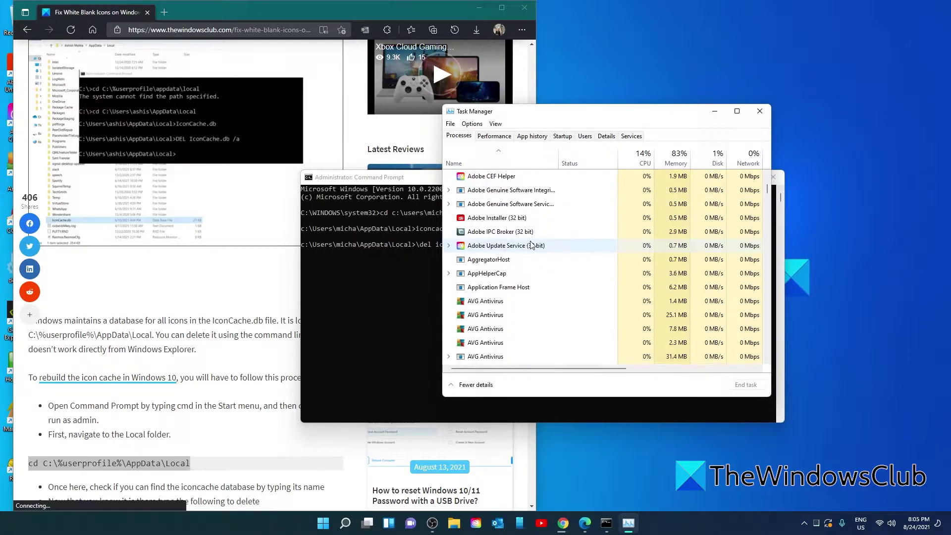
{"action": "scroll", "coordinate": [531, 244], "scroll_direction": "down", "scroll_amount": 10}
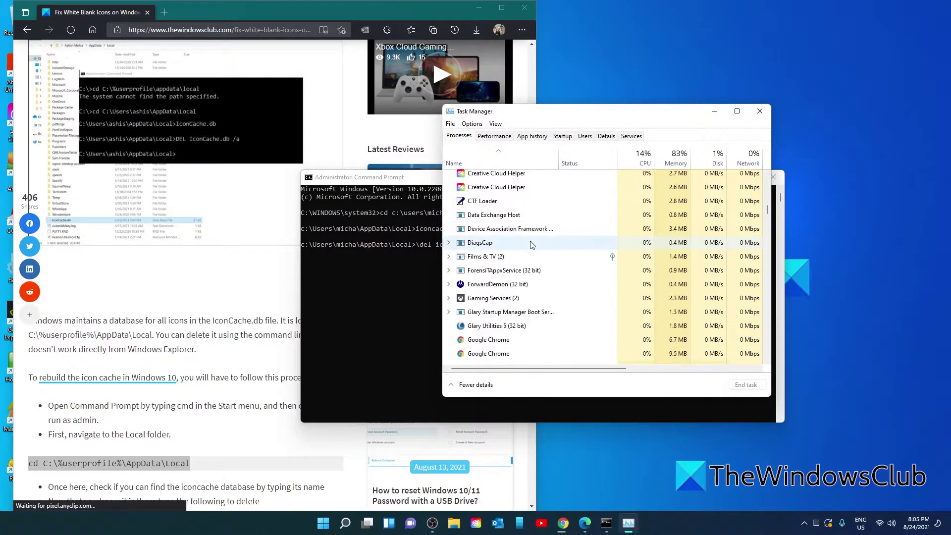
{"action": "scroll", "coordinate": [530, 244], "scroll_direction": "down", "scroll_amount": 15}
{"action": "left_click", "coordinate": [489, 292]}
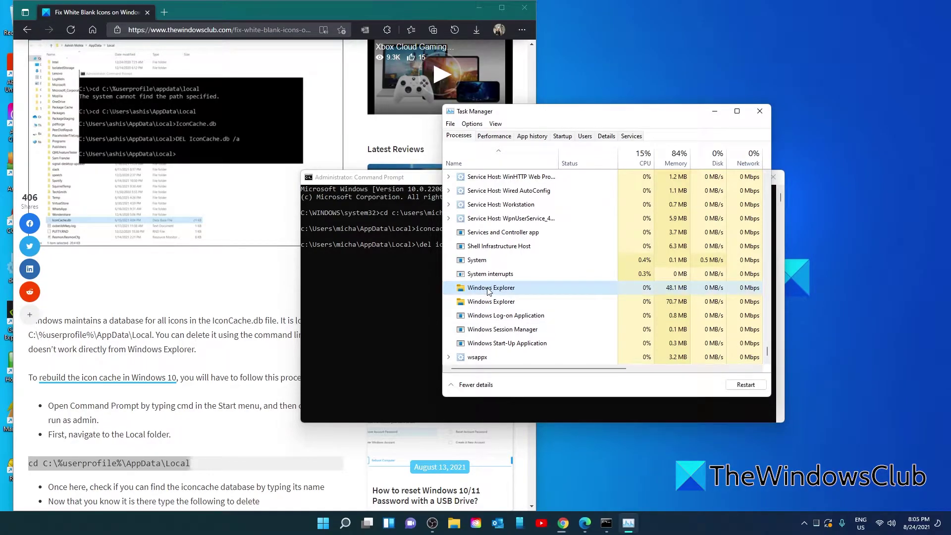
{"action": "right_click", "coordinate": [489, 291]}
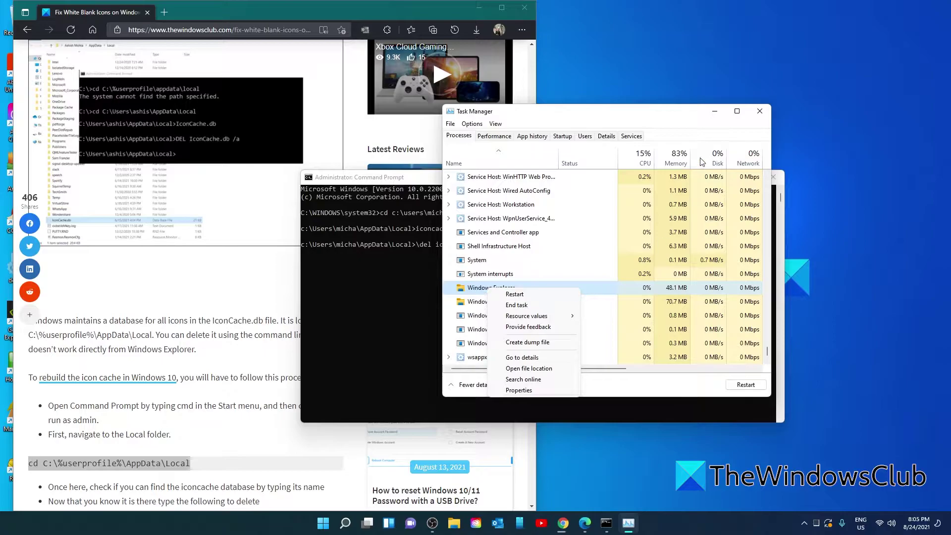
{"action": "left_click", "coordinate": [756, 114]}
Step: Close Task Manager and the Command Prompt, and open File Explorer
{"action": "left_click", "coordinate": [756, 114]}
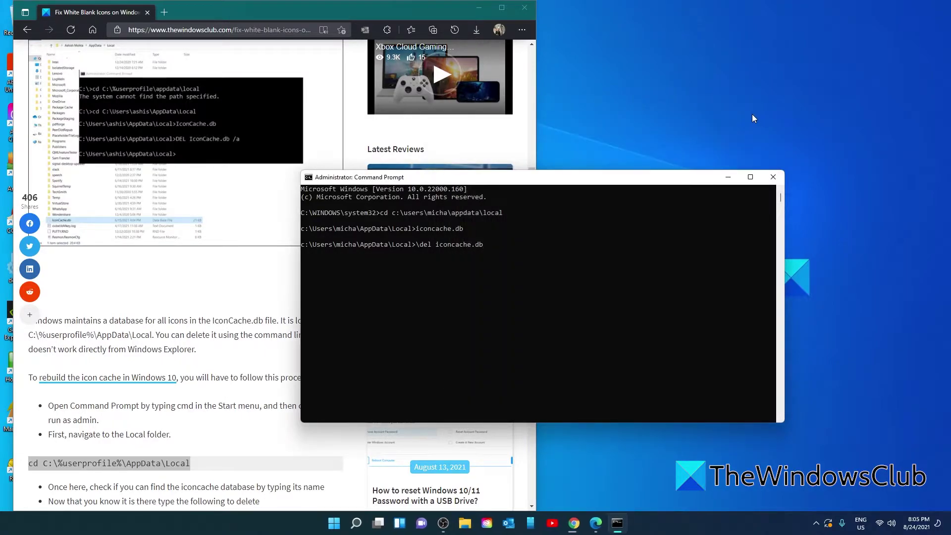
{"action": "left_click", "coordinate": [773, 178]}
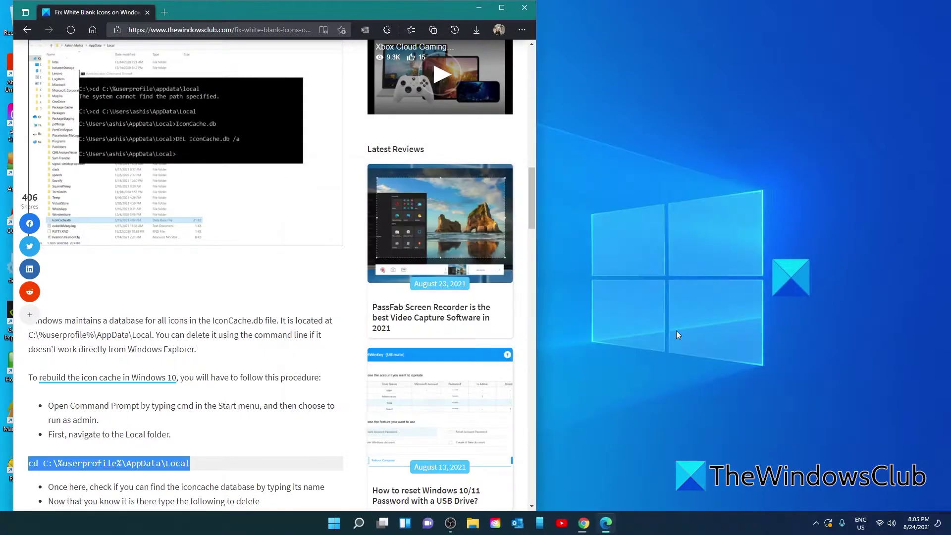
{"action": "left_click", "coordinate": [475, 526]}
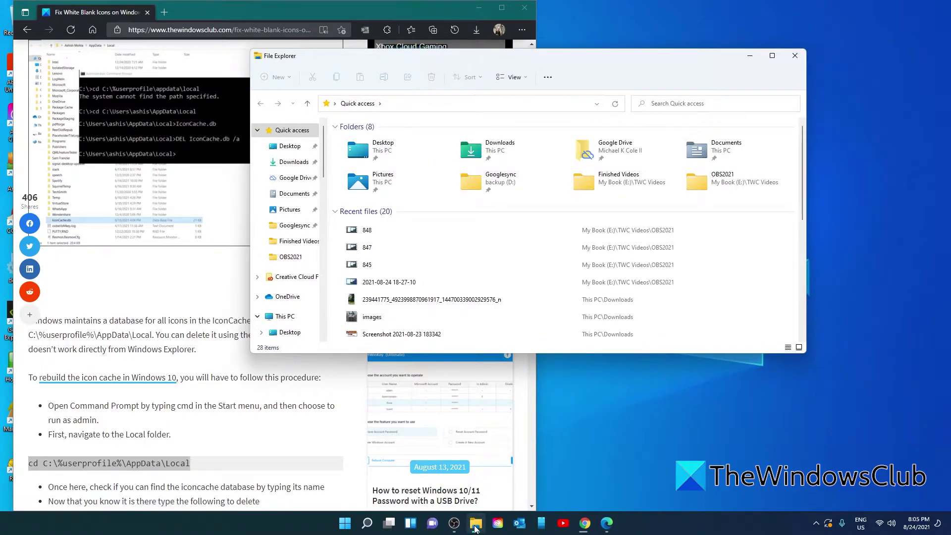
{"action": "scroll", "coordinate": [292, 223], "scroll_direction": "down", "scroll_amount": 5}
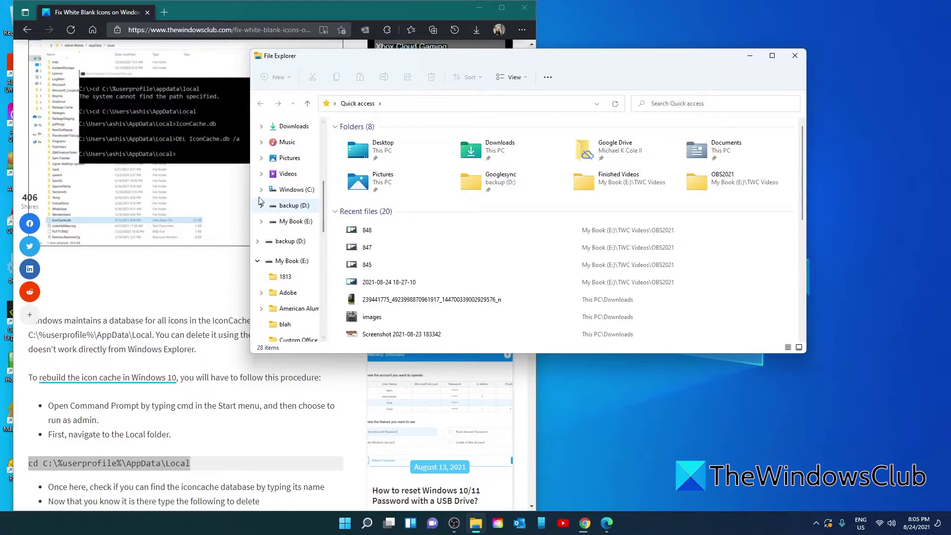
Step: Go into C:\Users, then the user's profile, AppData and Local
{"action": "left_click", "coordinate": [261, 190]}
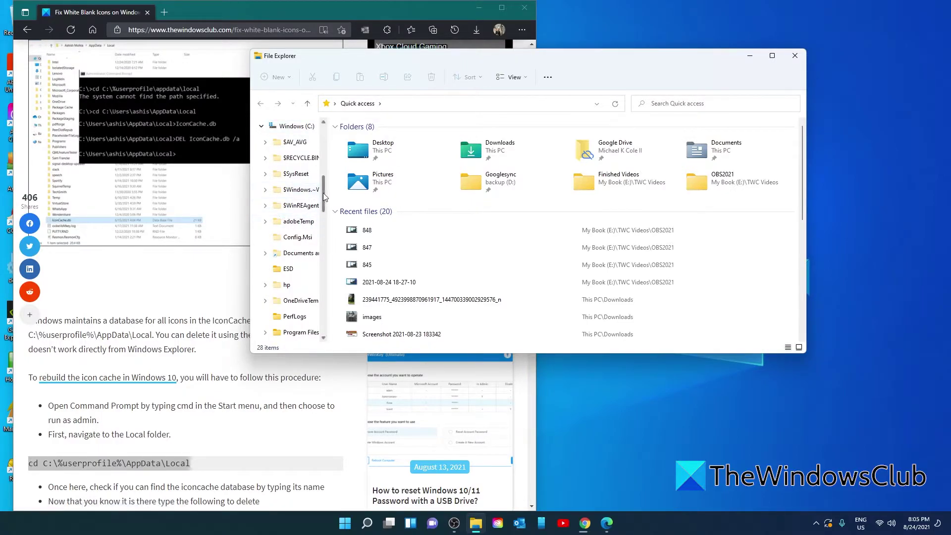
{"action": "left_click_drag", "start_coordinate": [323, 192], "coordinate": [326, 236]}
{"action": "left_click", "coordinate": [288, 189]}
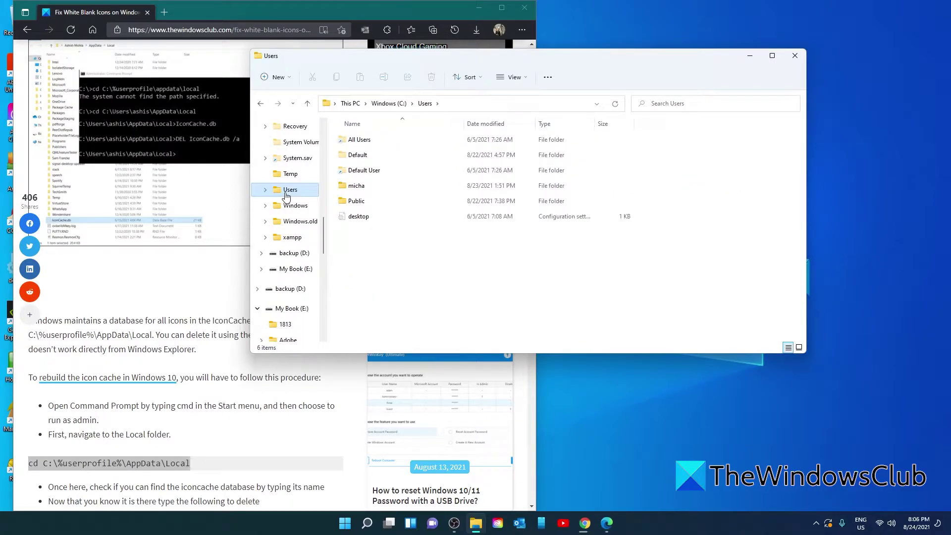
{"action": "double_click", "coordinate": [364, 187]}
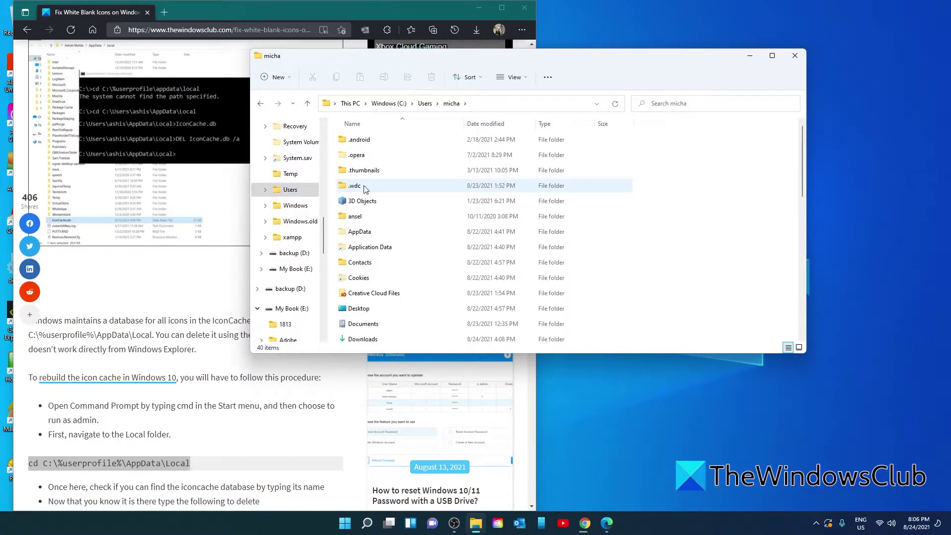
{"action": "double_click", "coordinate": [361, 233]}
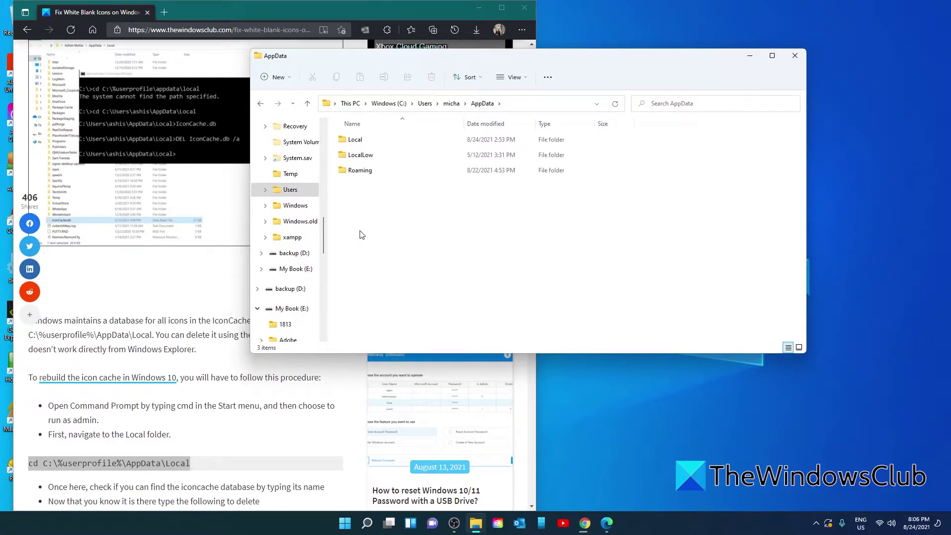
{"action": "double_click", "coordinate": [345, 140]}
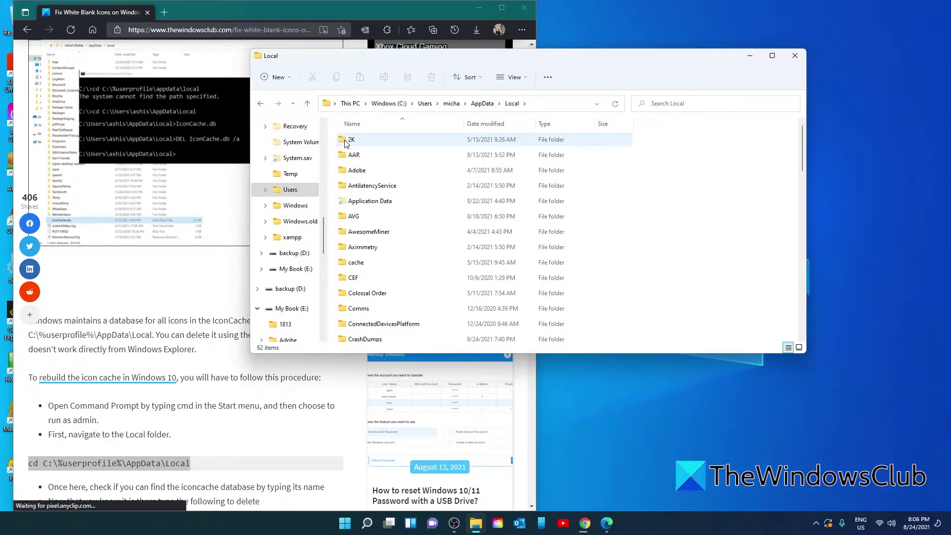
Step: Go on into the Microsoft, Windows and Explorer folders
{"action": "scroll", "coordinate": [417, 258], "scroll_direction": "down", "scroll_amount": 7}
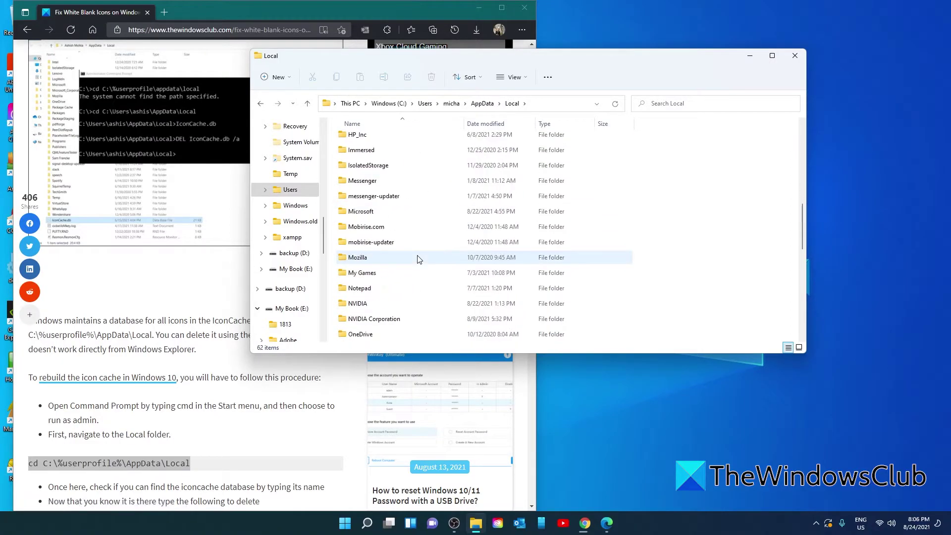
{"action": "scroll", "coordinate": [418, 258], "scroll_direction": "down", "scroll_amount": 6}
{"action": "scroll", "coordinate": [418, 259], "scroll_direction": "up", "scroll_amount": 4}
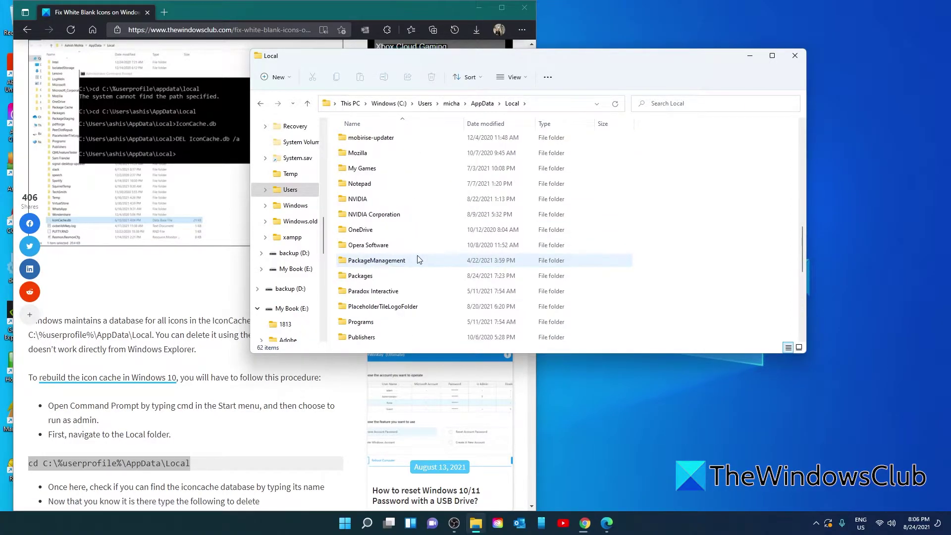
{"action": "scroll", "coordinate": [417, 259], "scroll_direction": "up", "scroll_amount": 2}
{"action": "double_click", "coordinate": [389, 155]}
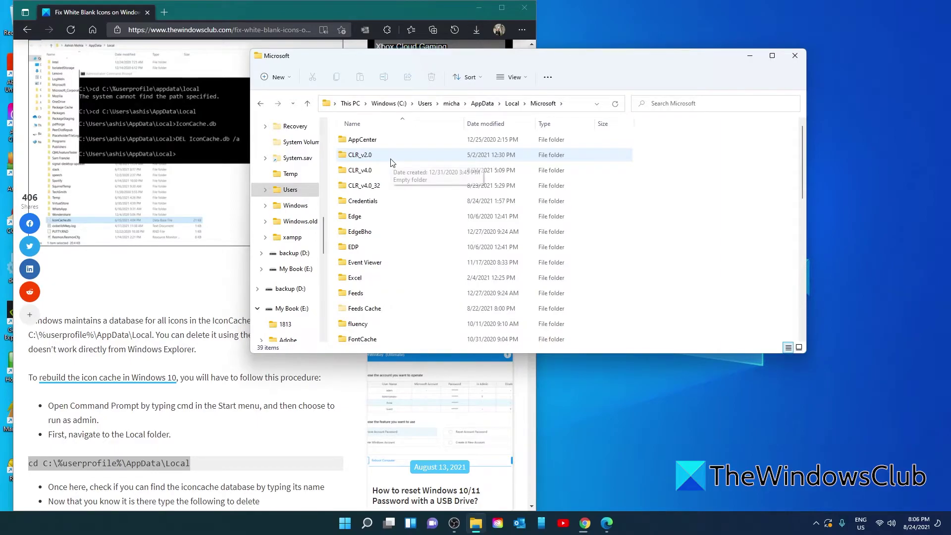
{"action": "scroll", "coordinate": [403, 244], "scroll_direction": "down", "scroll_amount": 5}
{"action": "scroll", "coordinate": [403, 244], "scroll_direction": "down", "scroll_amount": 4}
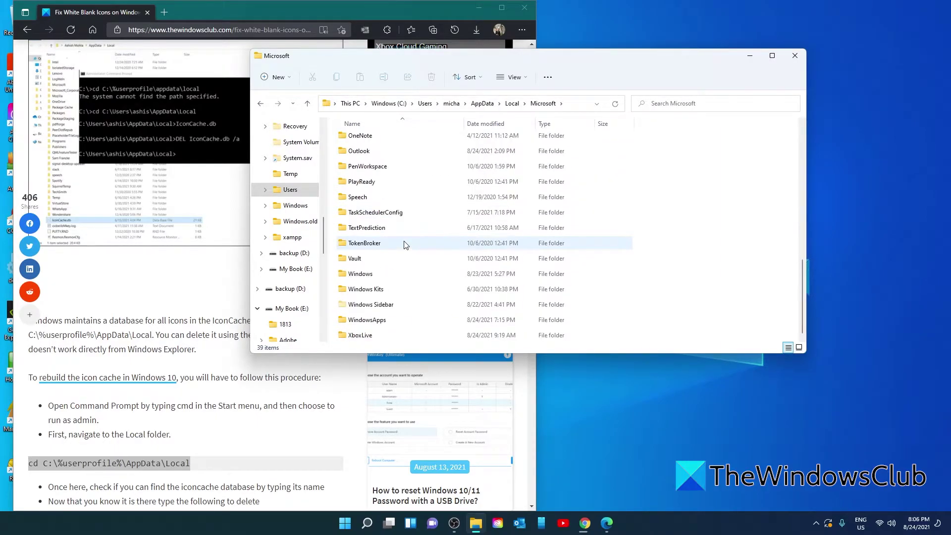
{"action": "double_click", "coordinate": [395, 273]}
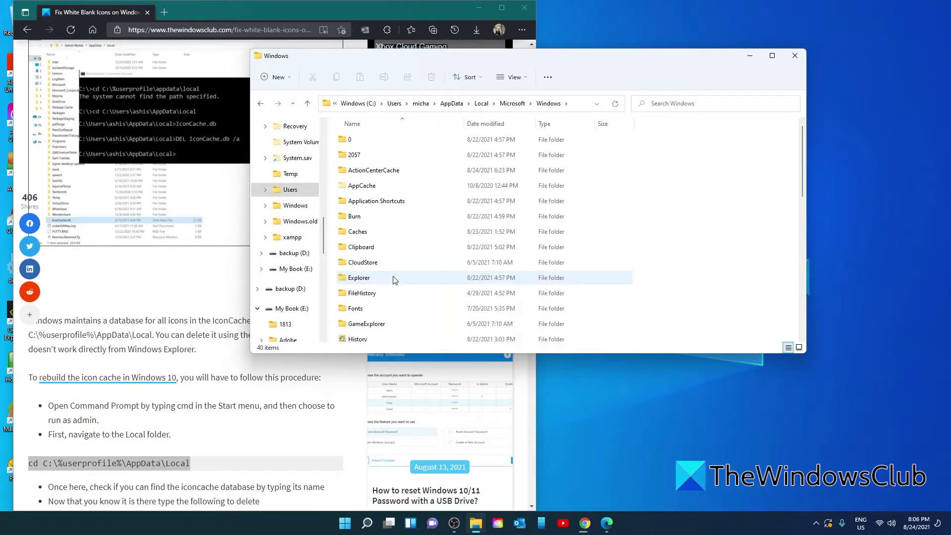
{"action": "scroll", "coordinate": [395, 280], "scroll_direction": "down", "scroll_amount": 2}
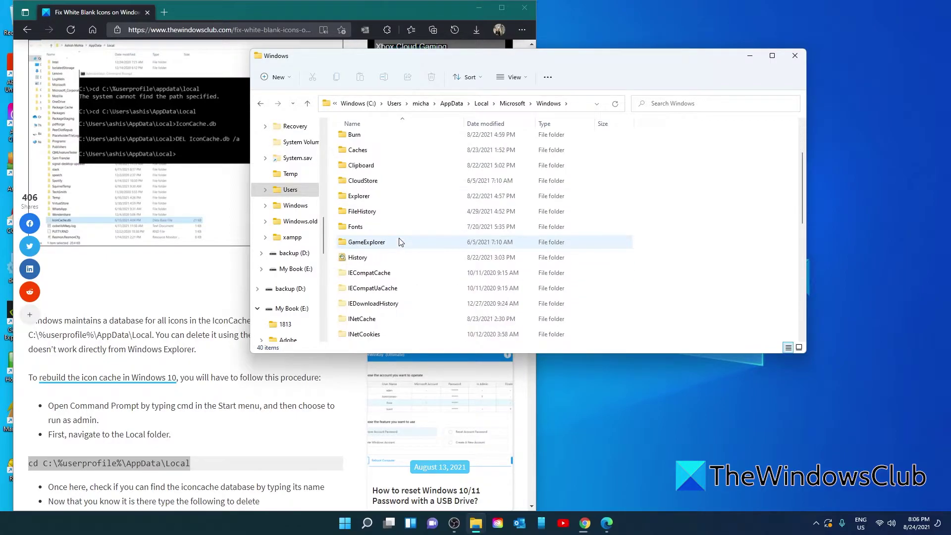
{"action": "double_click", "coordinate": [389, 195]}
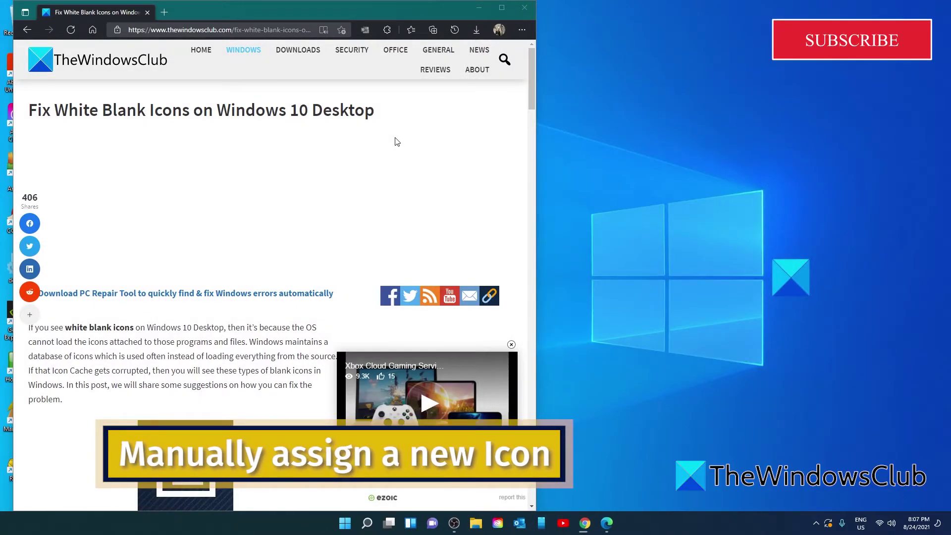
Step: Minimize Edge and open the shutdown desktop shortcut's Properties
{"action": "left_click", "coordinate": [479, 8]}
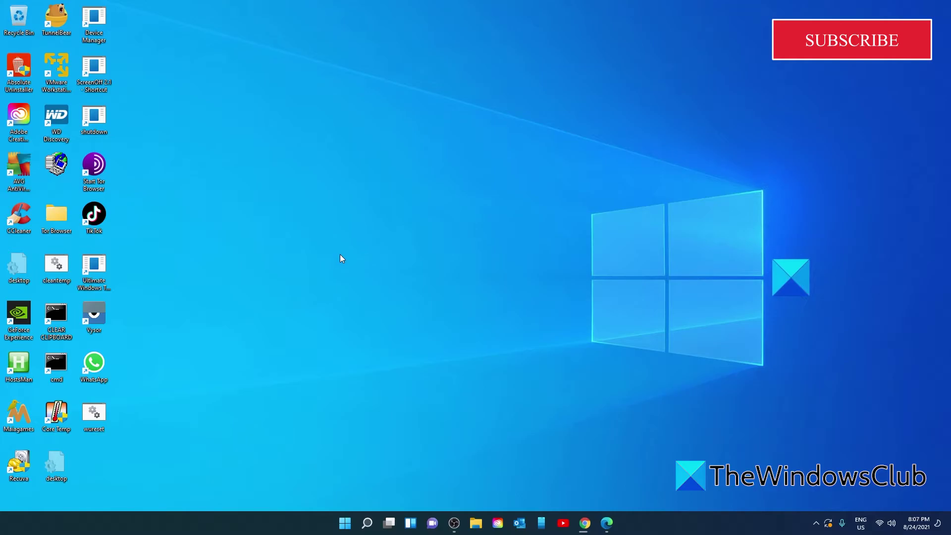
{"action": "right_click", "coordinate": [46, 266]}
{"action": "right_click", "coordinate": [91, 122]}
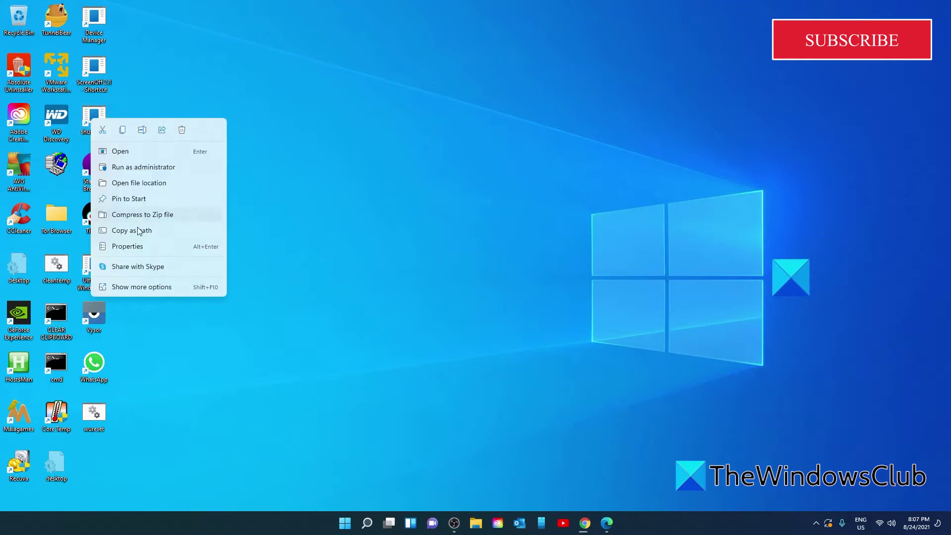
{"action": "left_click", "coordinate": [118, 246]}
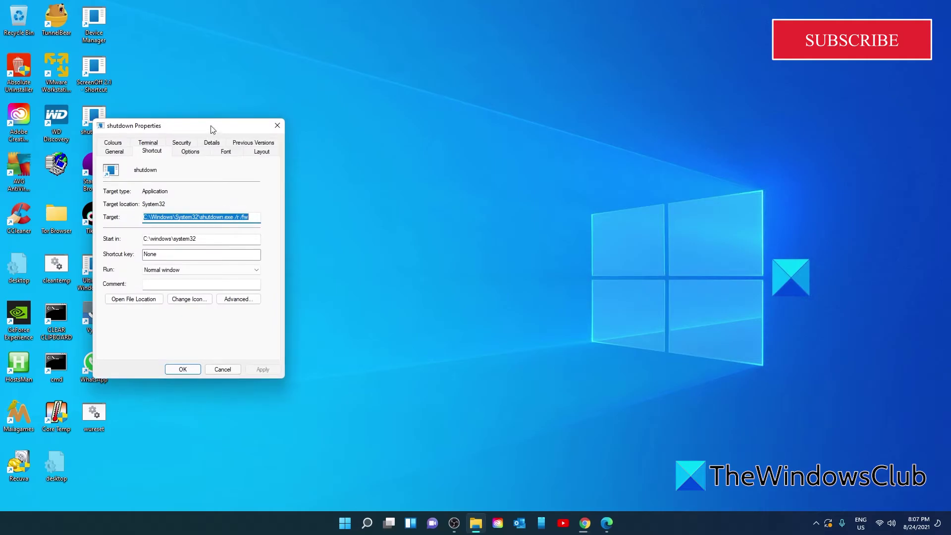
{"action": "left_click_drag", "start_coordinate": [211, 129], "coordinate": [392, 121]}
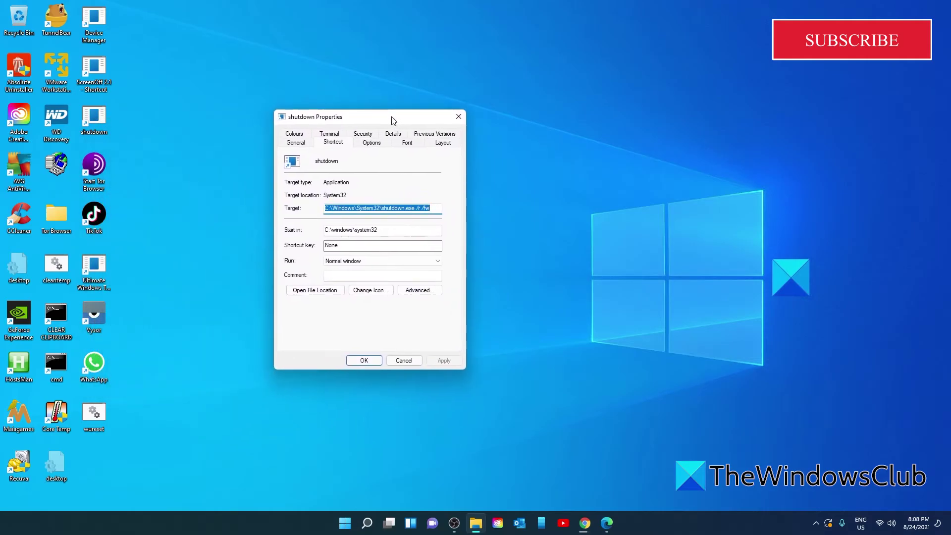
Step: Replace the shortcut's blank icon with the system folder icon and apply it
{"action": "left_click", "coordinate": [369, 291]}
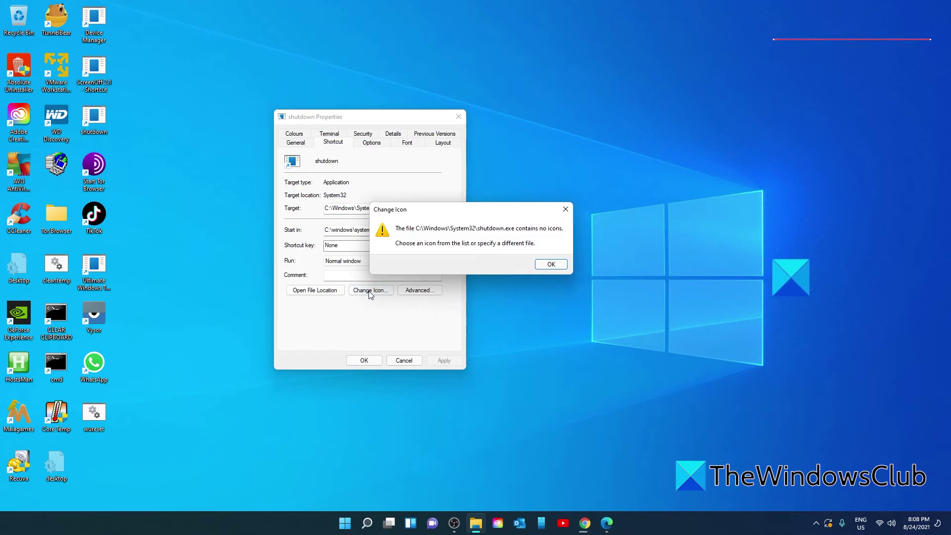
{"action": "key", "text": "Return"}
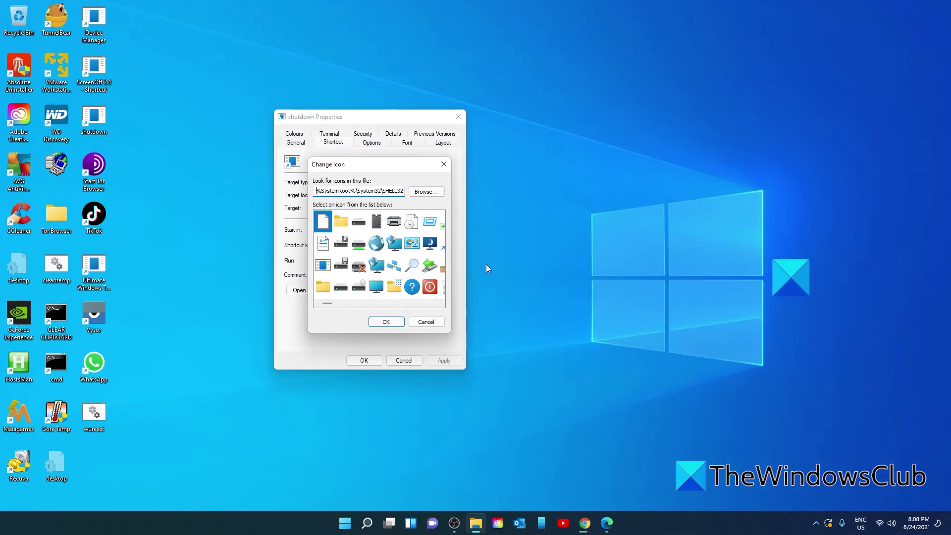
{"action": "scroll", "coordinate": [396, 310], "scroll_direction": "down", "scroll_amount": 3}
{"action": "left_click", "coordinate": [322, 242]}
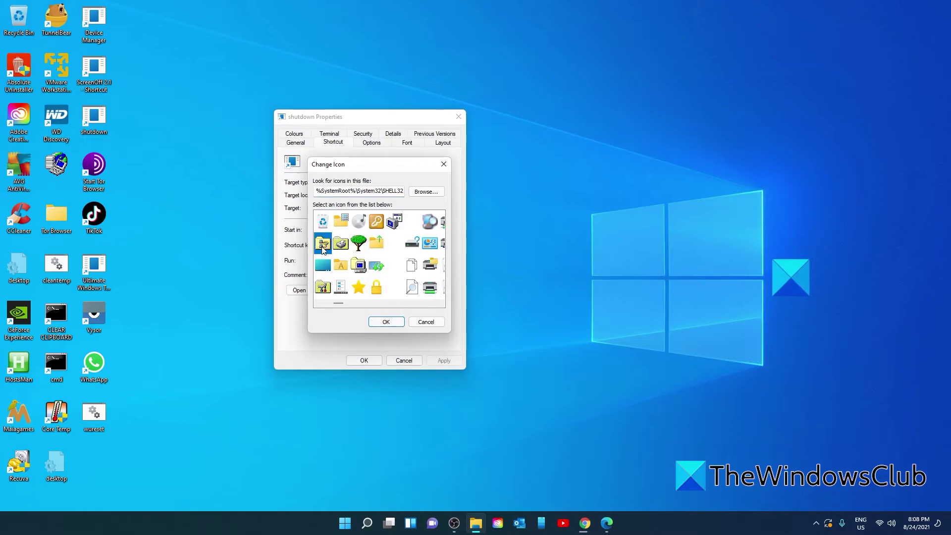
{"action": "left_click", "coordinate": [384, 323]}
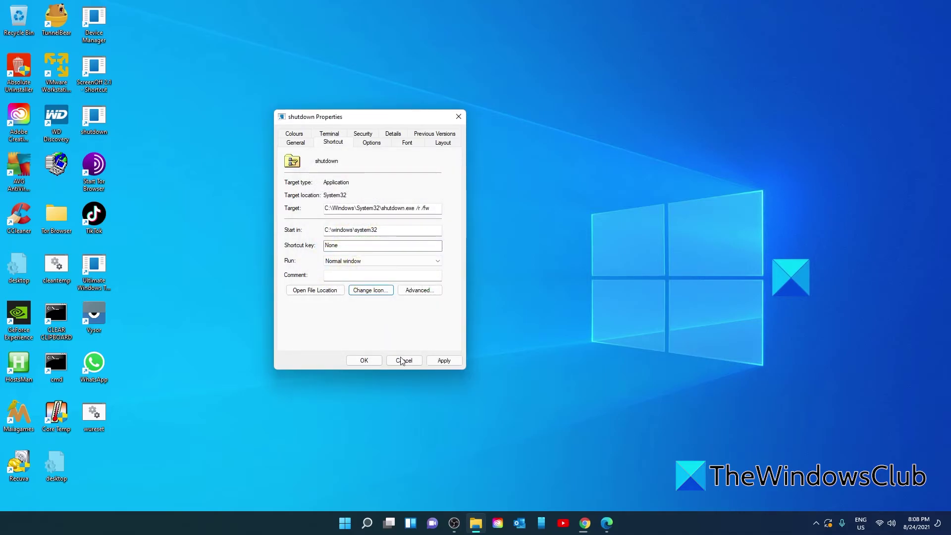
{"action": "left_click", "coordinate": [444, 361]}
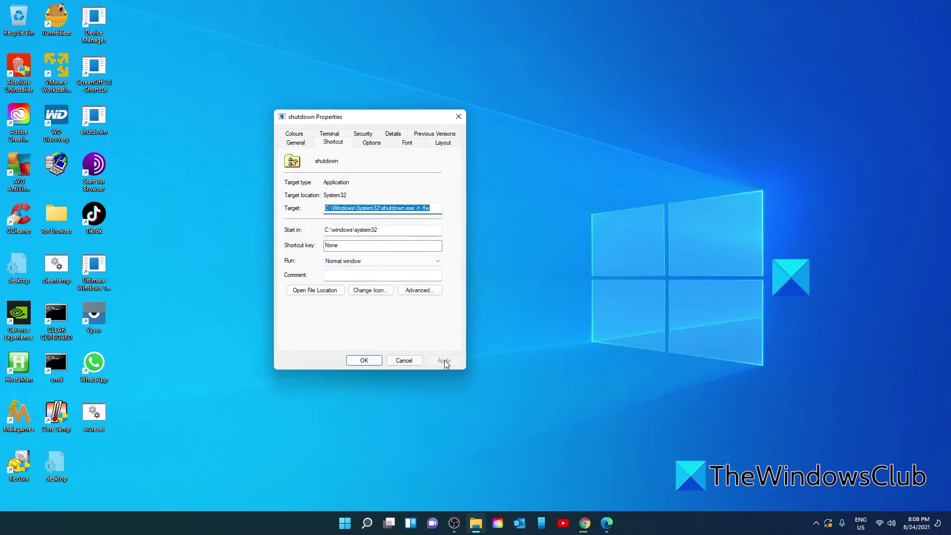
{"action": "left_click", "coordinate": [369, 360]}
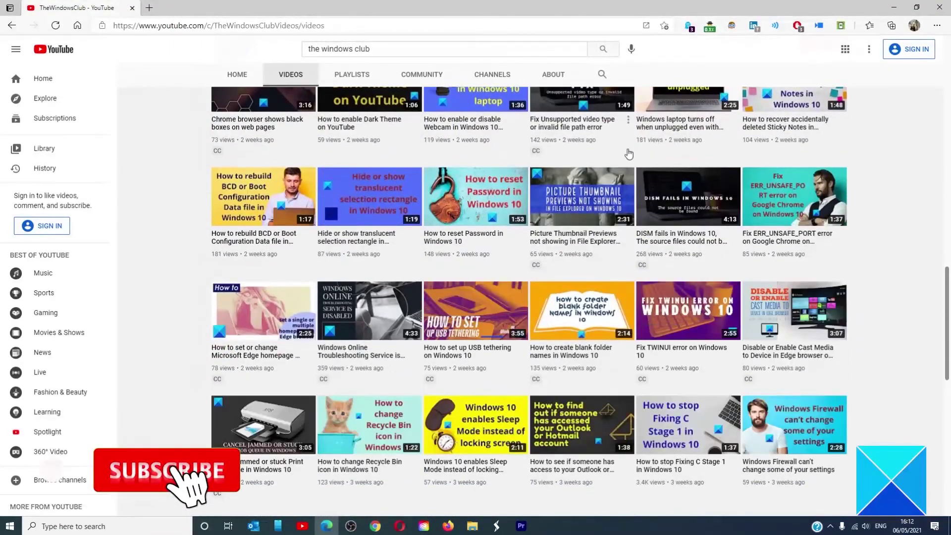
{"action": "scroll", "coordinate": [627, 154], "scroll_direction": "up", "scroll_amount": 10}
{"action": "scroll", "coordinate": [627, 154], "scroll_direction": "up", "scroll_amount": 6}
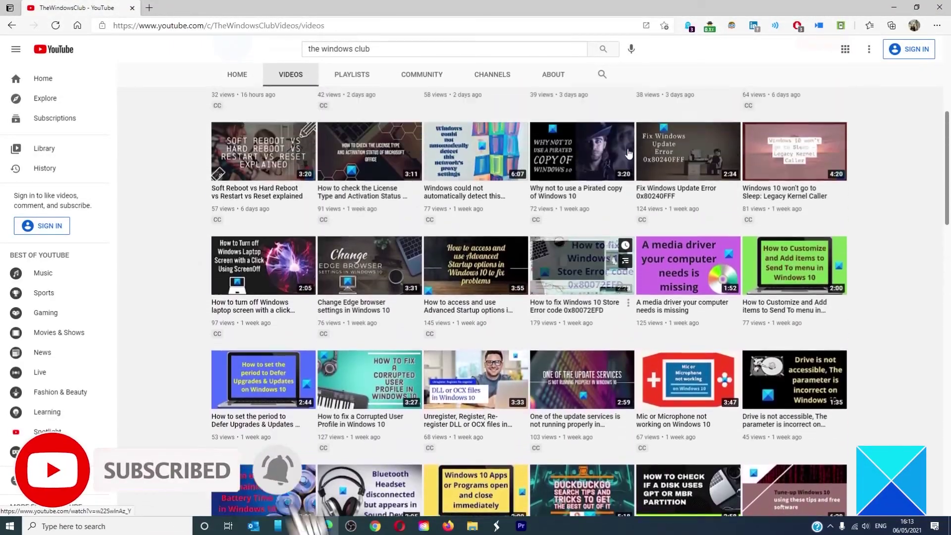